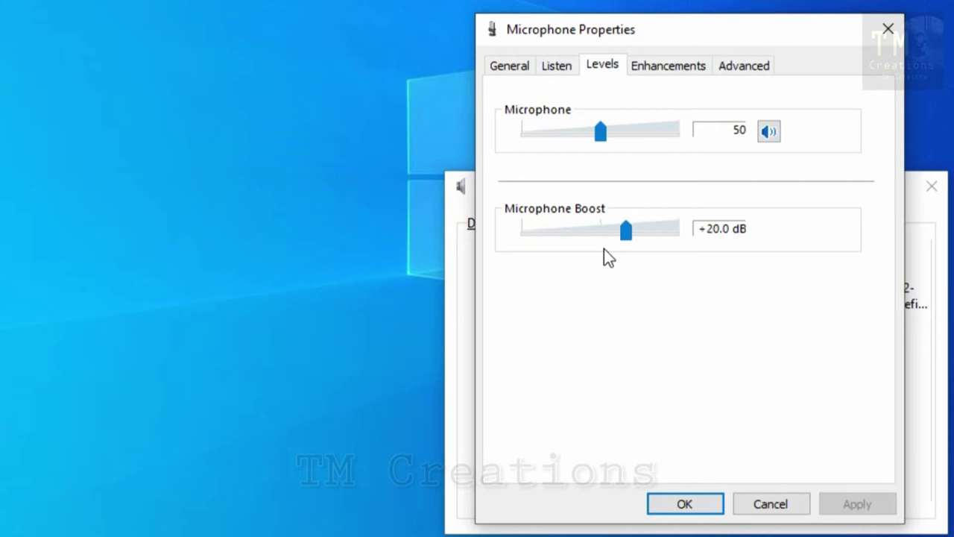
Apply the microphone's general properties with the device enabled, and close the sound settings
left_click(515, 66)
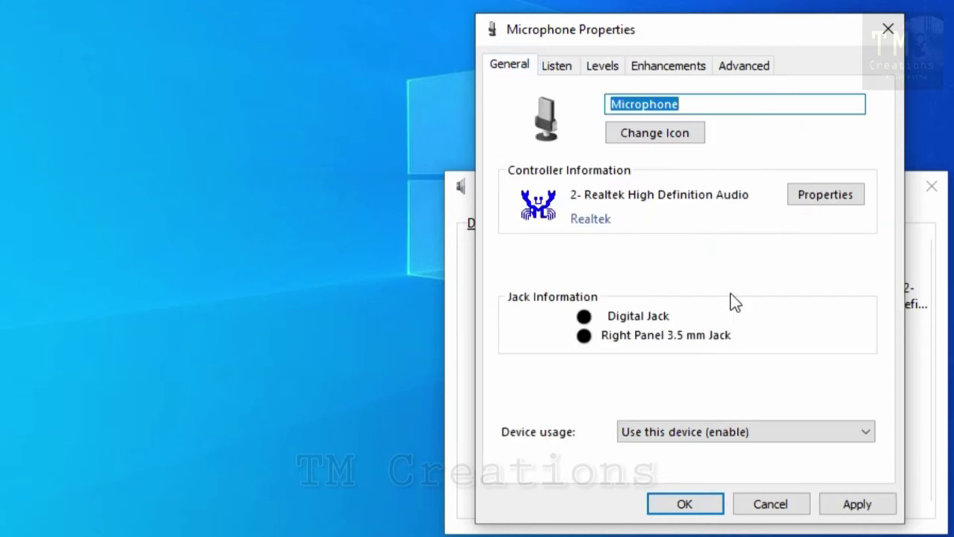
left_click(854, 507)
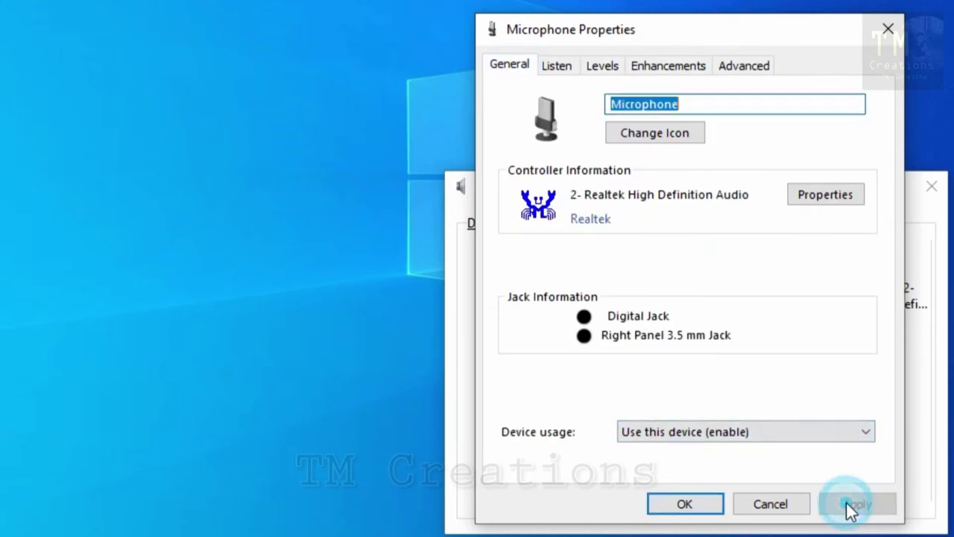
left_click(686, 505)
left_click(936, 189)
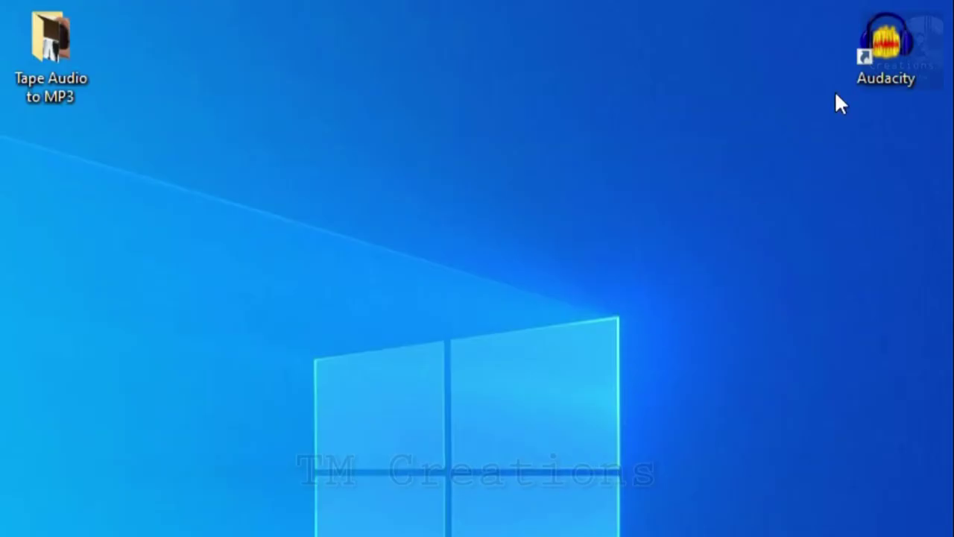
Launch Audacity from the desktop
left_click(874, 62)
right_click(872, 58)
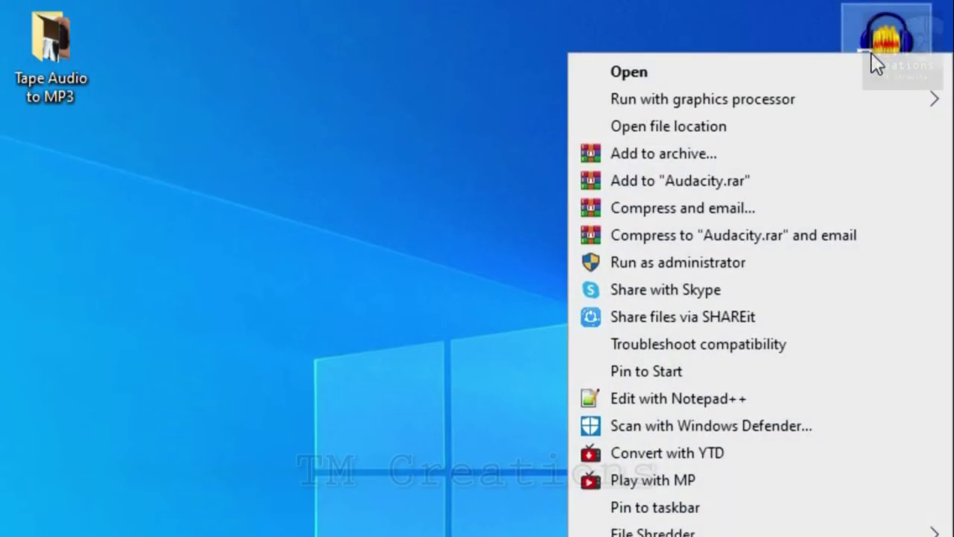
left_click(718, 70)
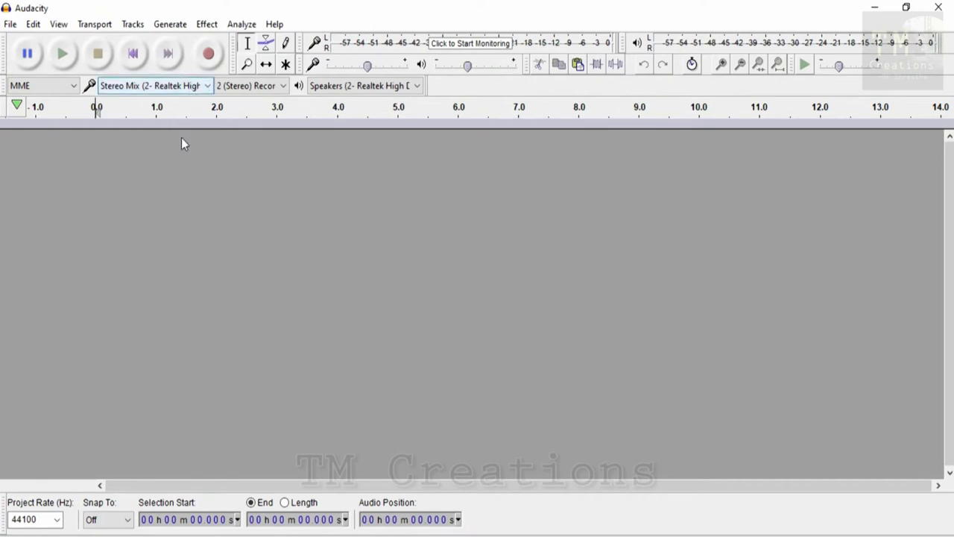
Set the sample rate converters for real-time and high-quality conversion to Best Quality (Slowest) in the quality preferences
left_click(33, 25)
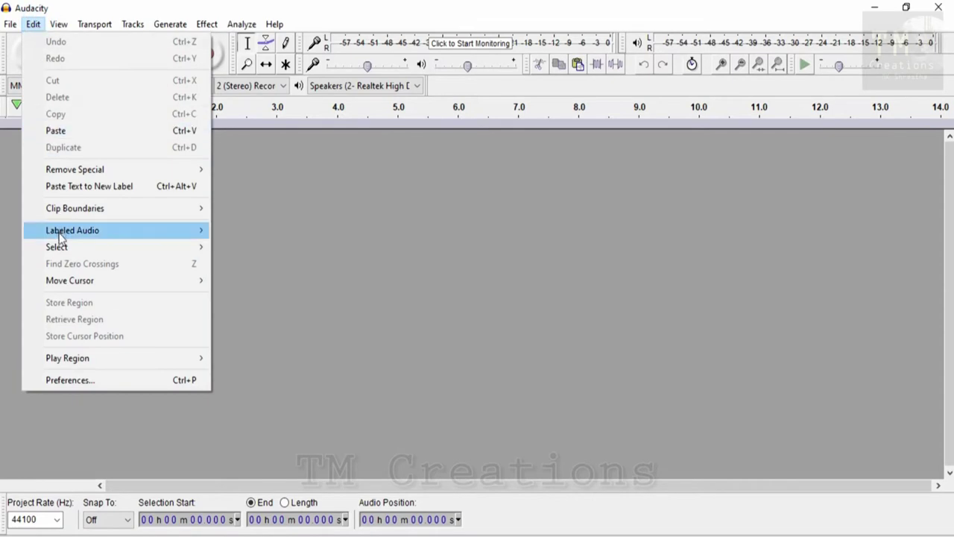
left_click(67, 381)
left_click(295, 130)
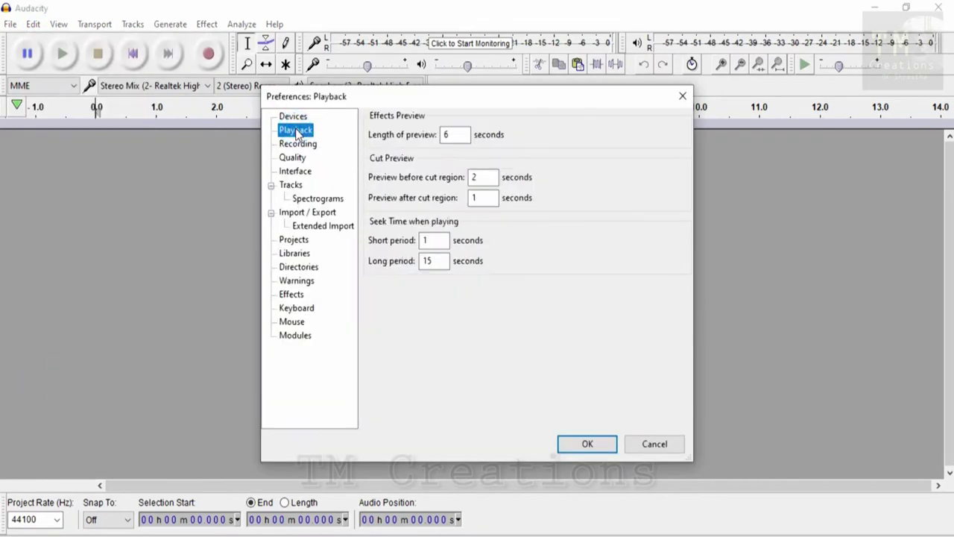
left_click(298, 146)
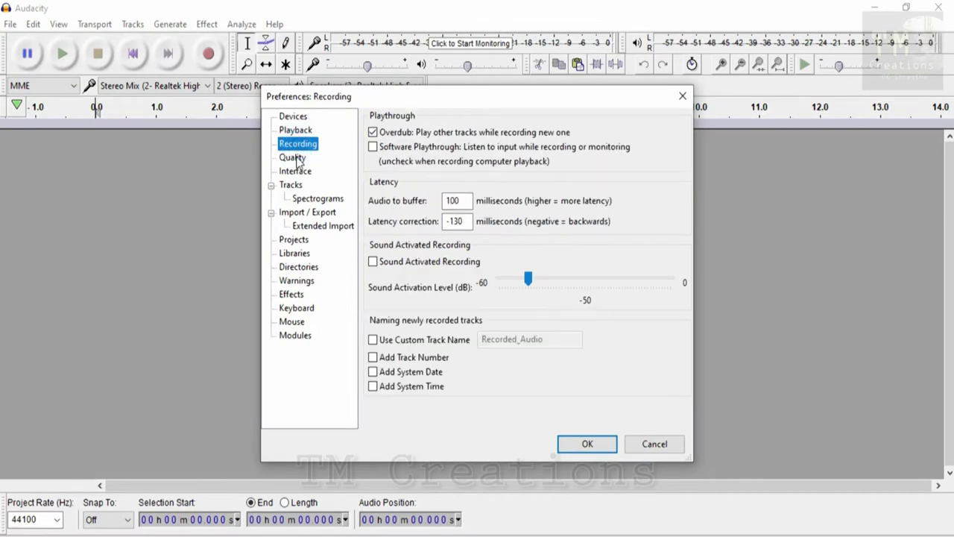
left_click(297, 160)
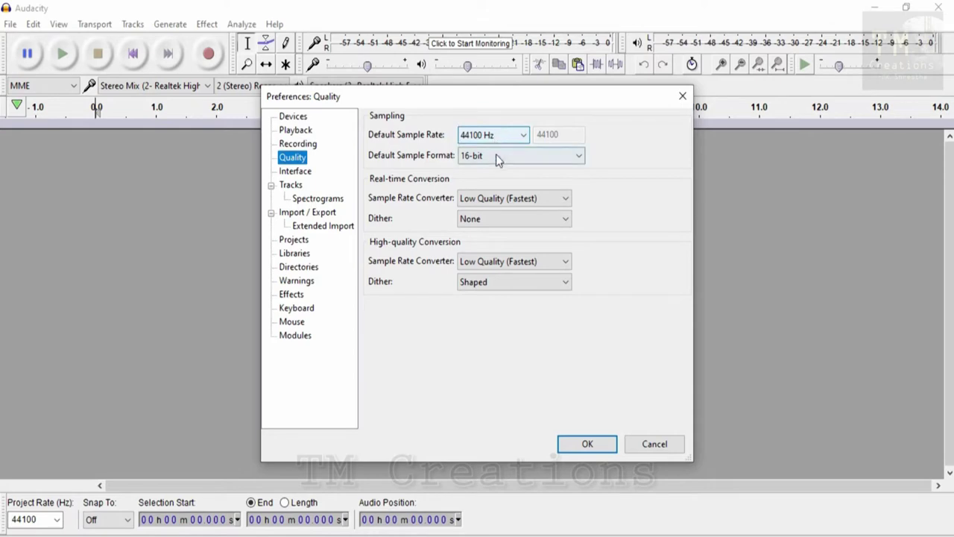
left_click(567, 199)
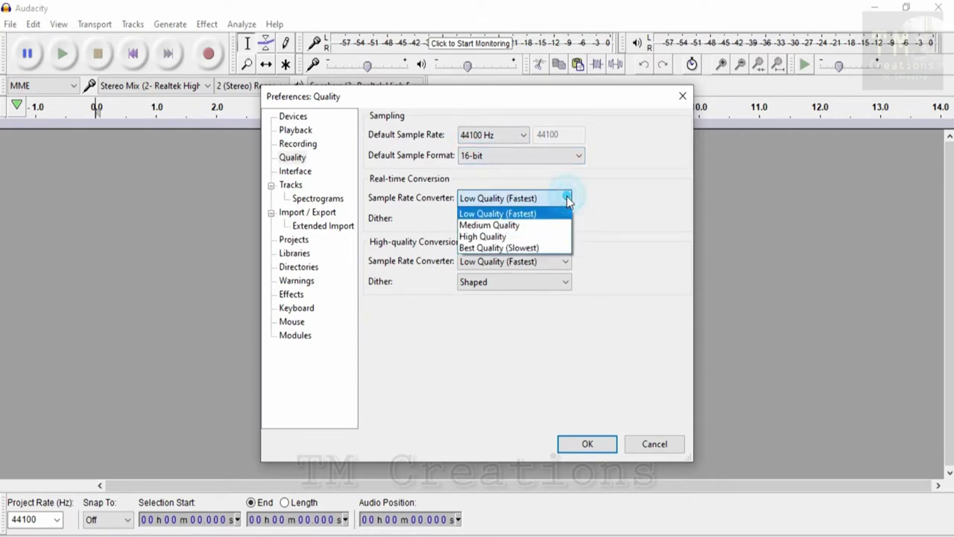
left_click(515, 248)
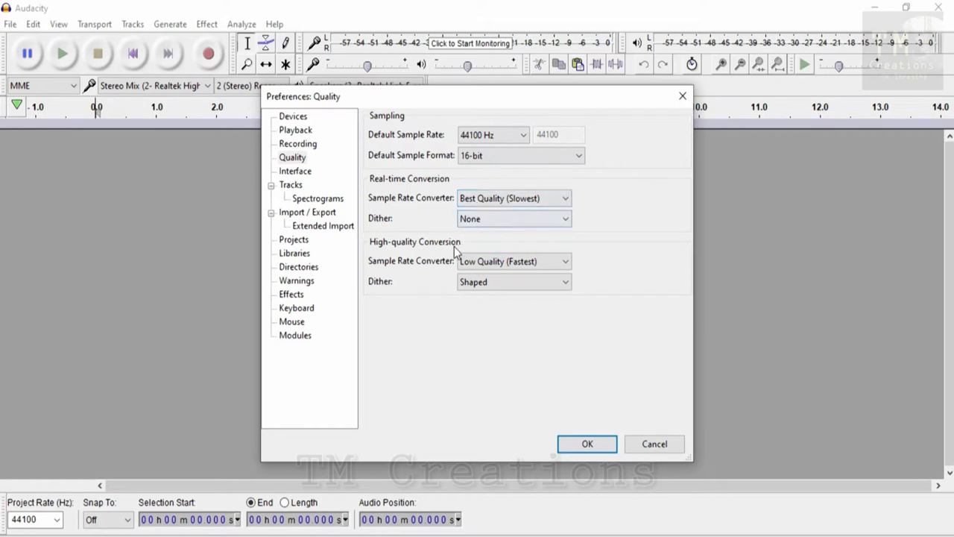
left_click(549, 267)
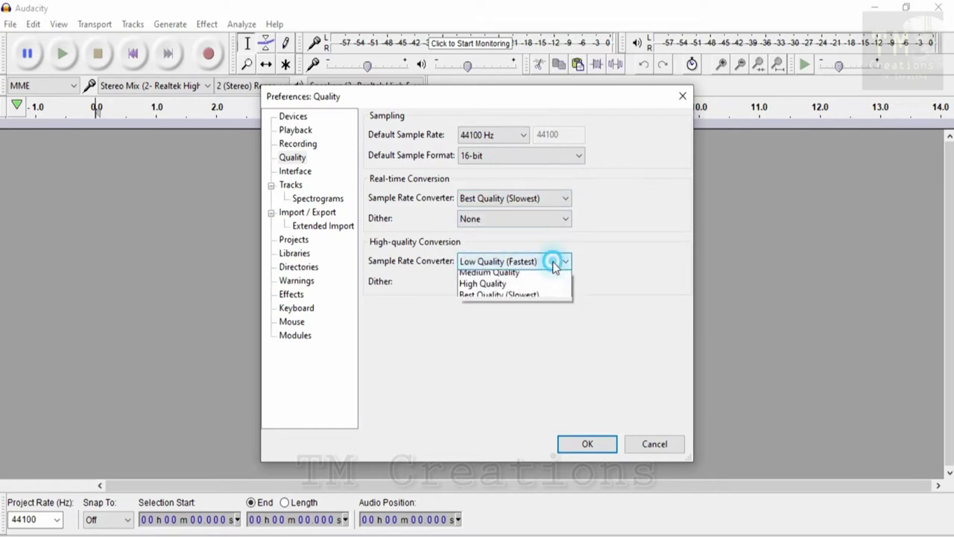
left_click(516, 311)
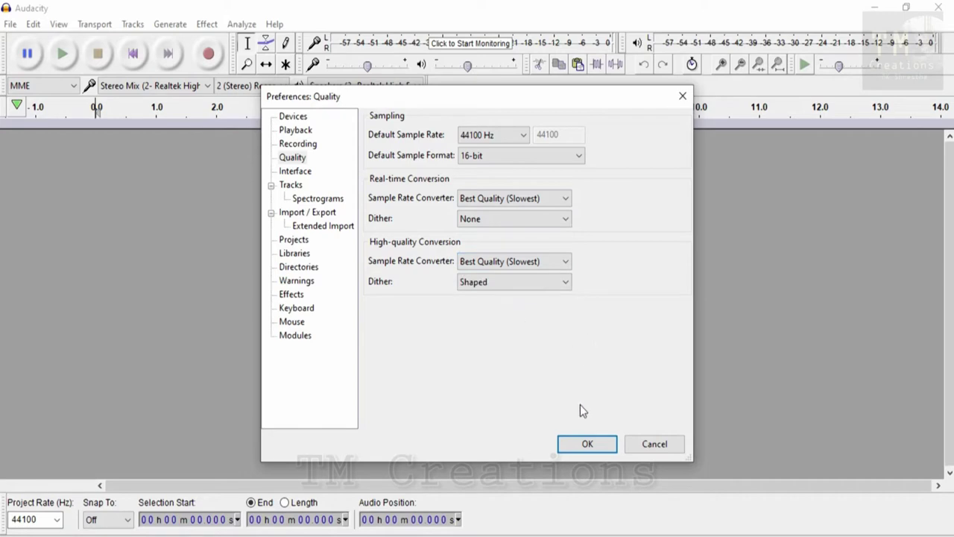
left_click(585, 445)
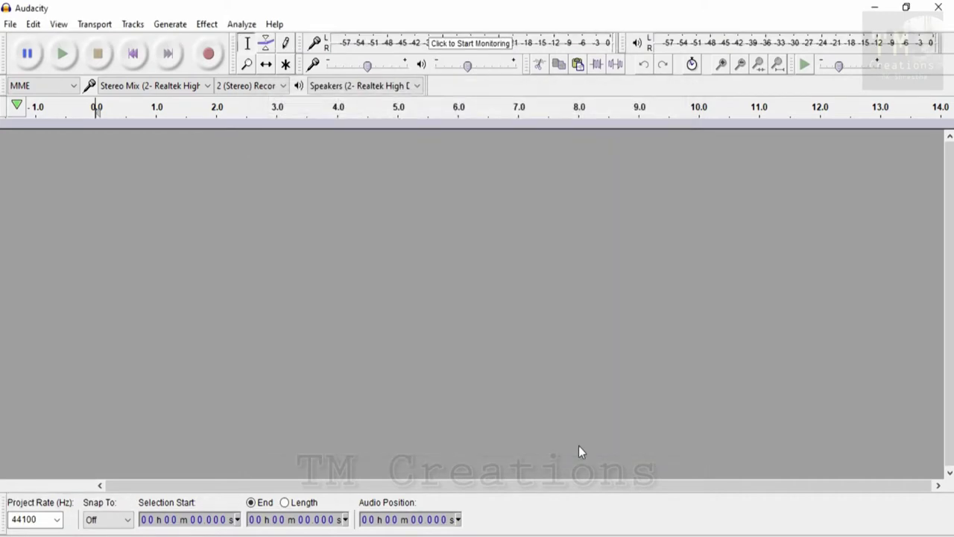
Record the tape audio into a new stereo track for about 44 seconds, using the Stereo Mix input
mouse_move(367, 66)
left_click(210, 57)
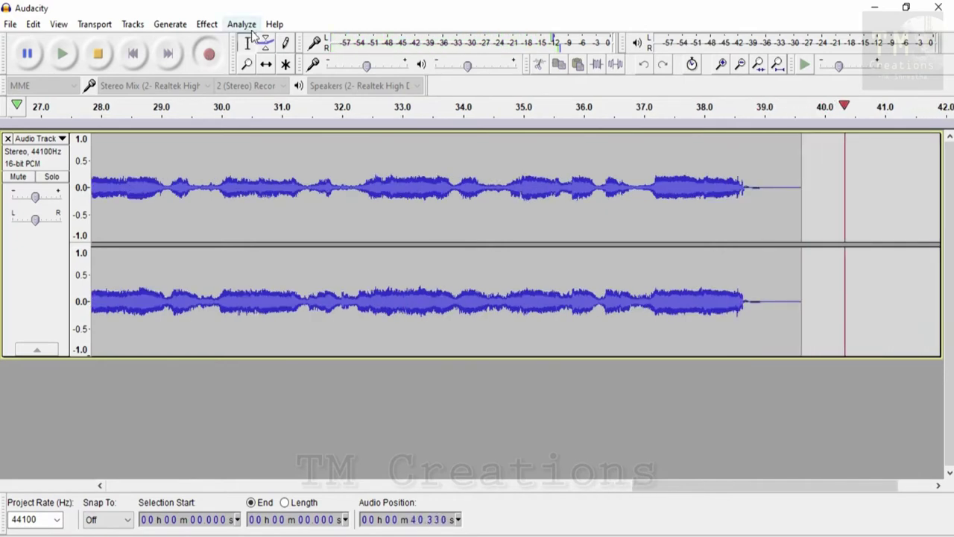
left_click(98, 55)
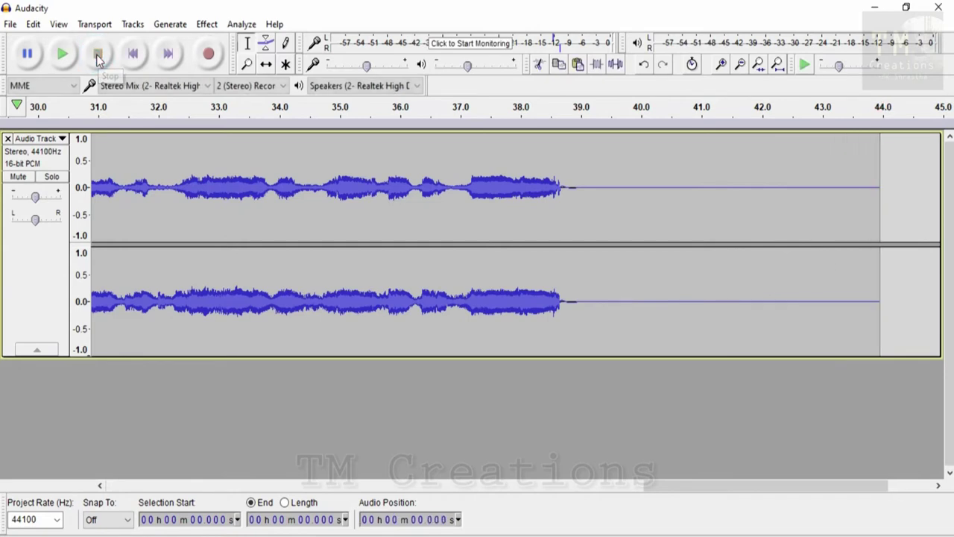
Delete the track's silent ending from about 39.2 s onward and the opening section from about 0.05 to 3.5 s
left_click_drag(878, 212, 592, 228)
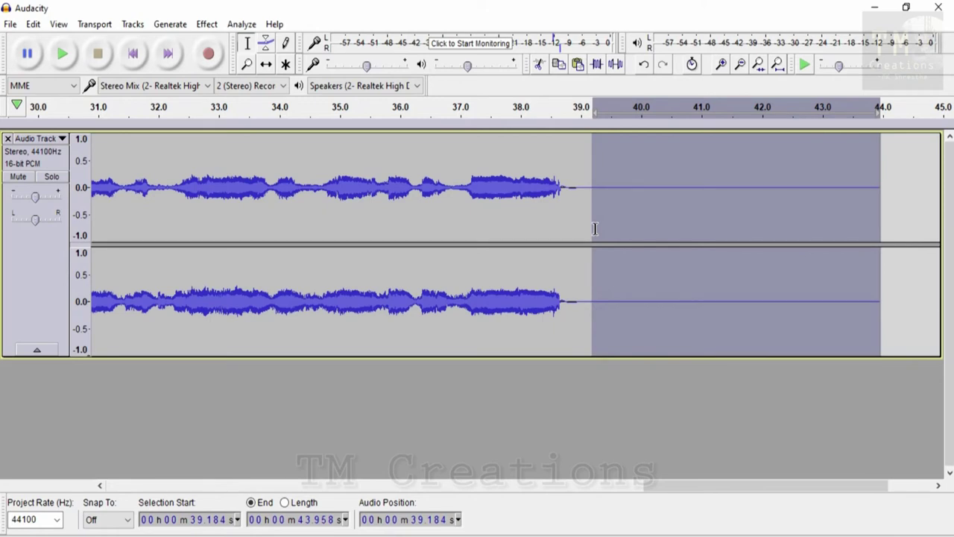
key("Delete")
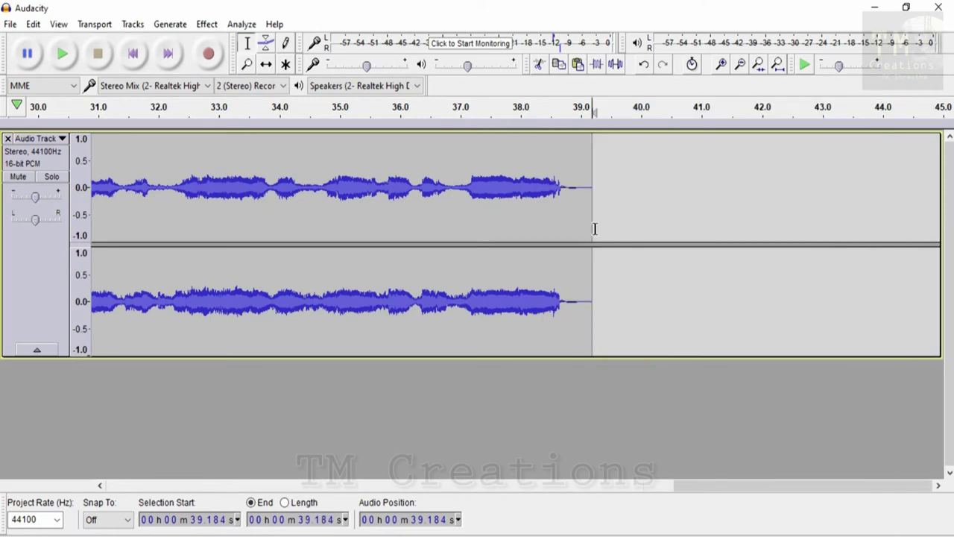
left_click(133, 53)
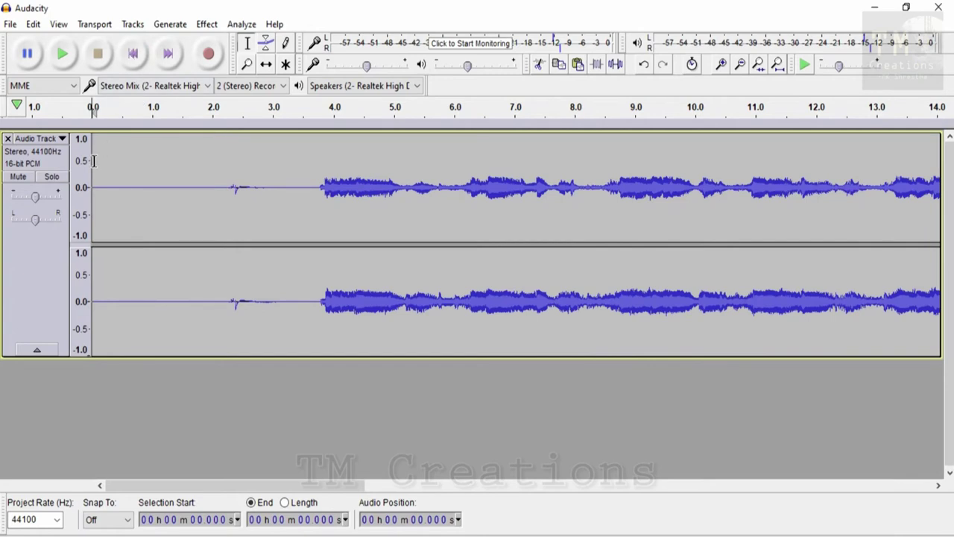
left_click_drag(93, 160, 301, 165)
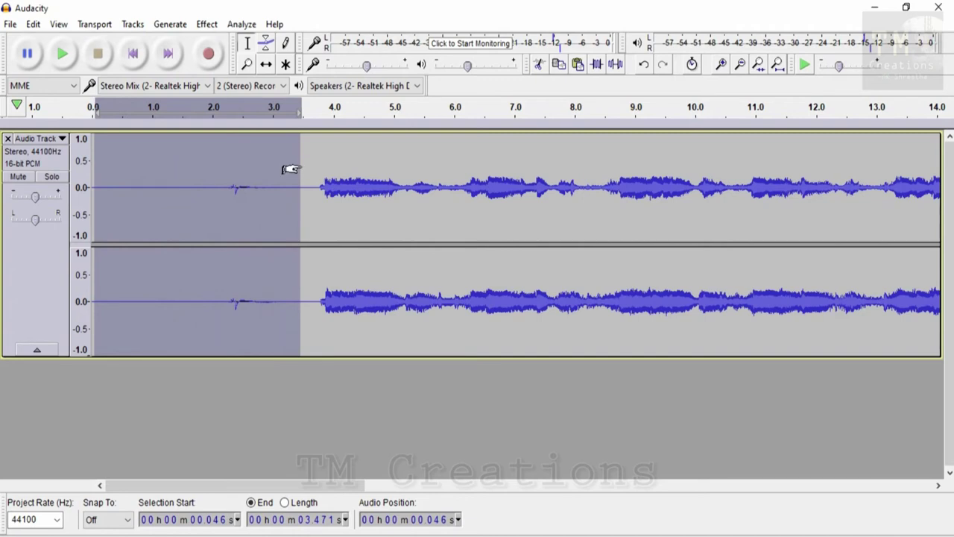
key("Delete")
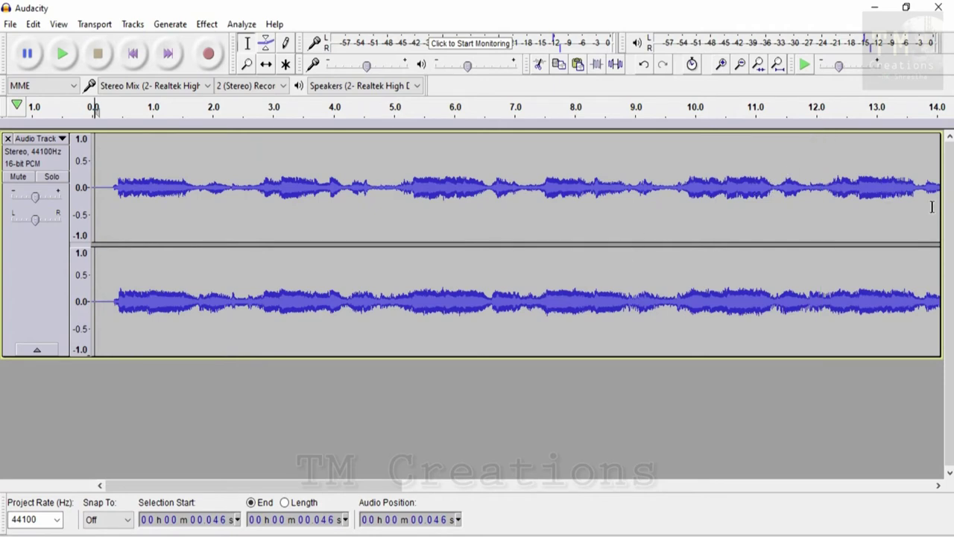
left_click_drag(294, 485, 316, 487)
left_click(207, 23)
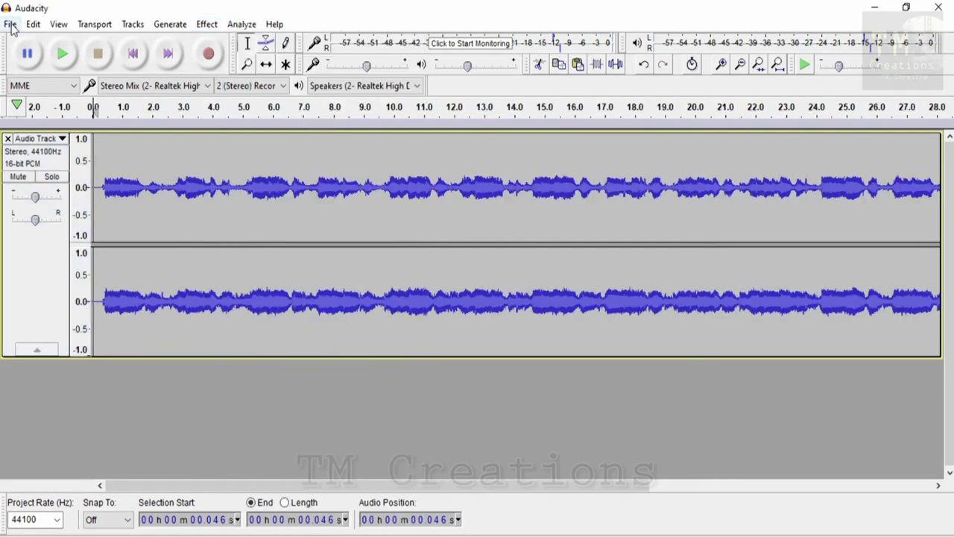
Export the recording to the Desktop as a WAV (Microsoft) signed 16-bit PCM file named "My Tape Audio", leaving the metadata tags empty
left_click(11, 24)
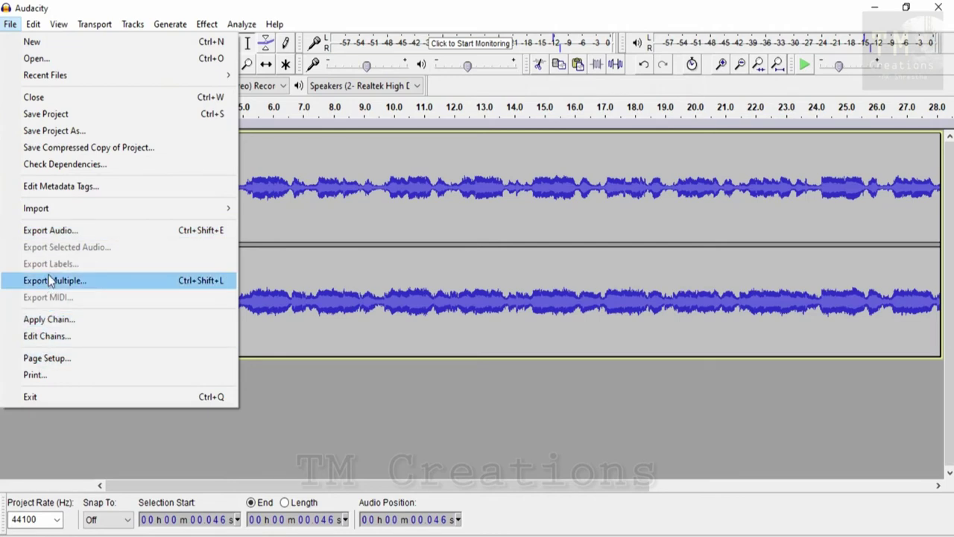
left_click(54, 229)
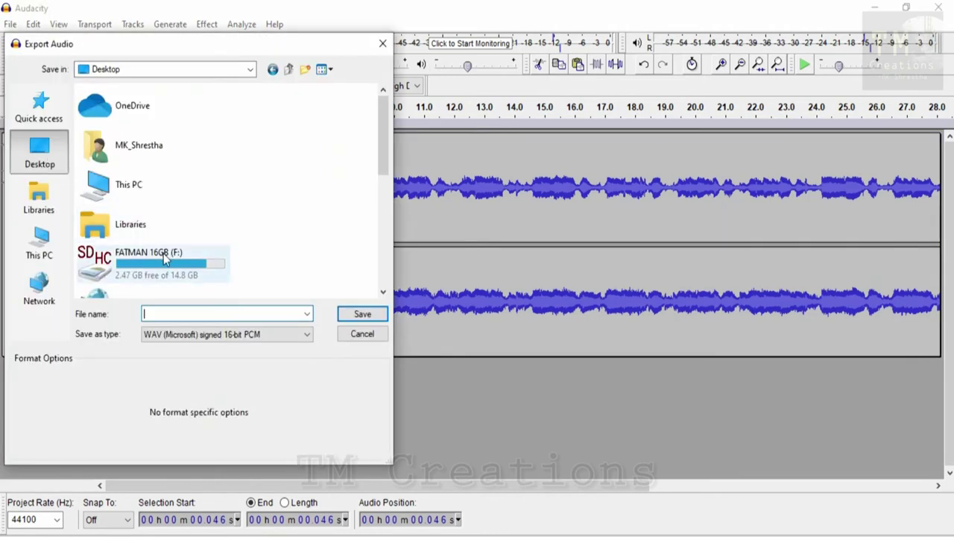
type("My")
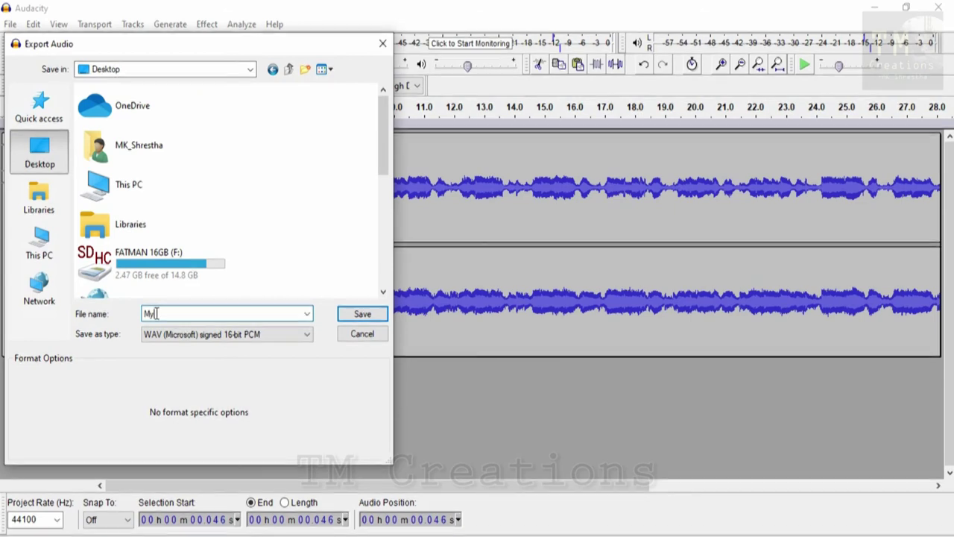
type(" Tape Audio")
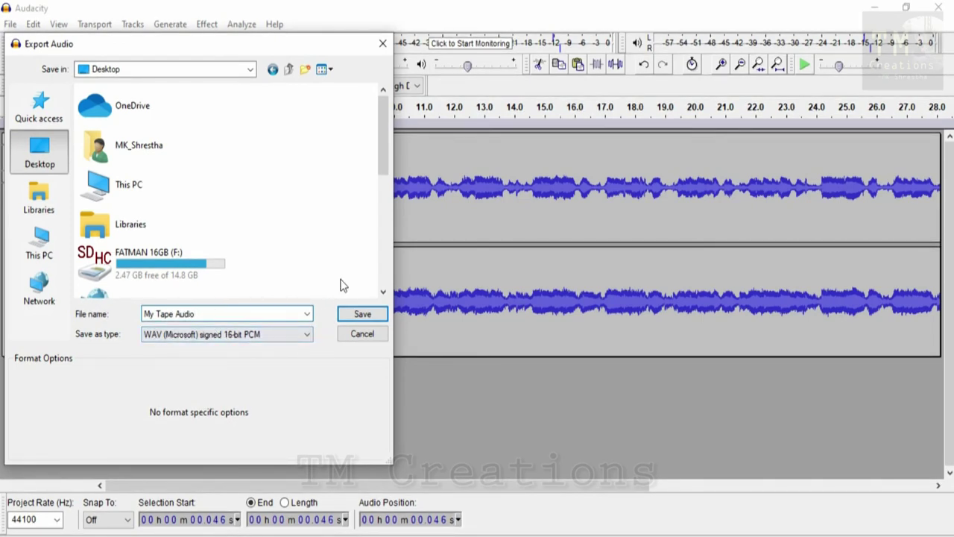
left_click(358, 314)
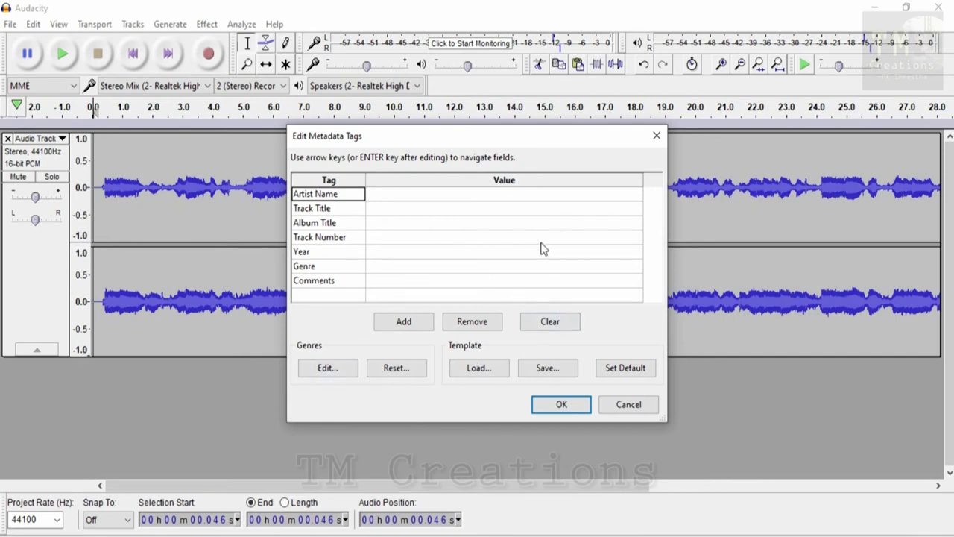
left_click(561, 406)
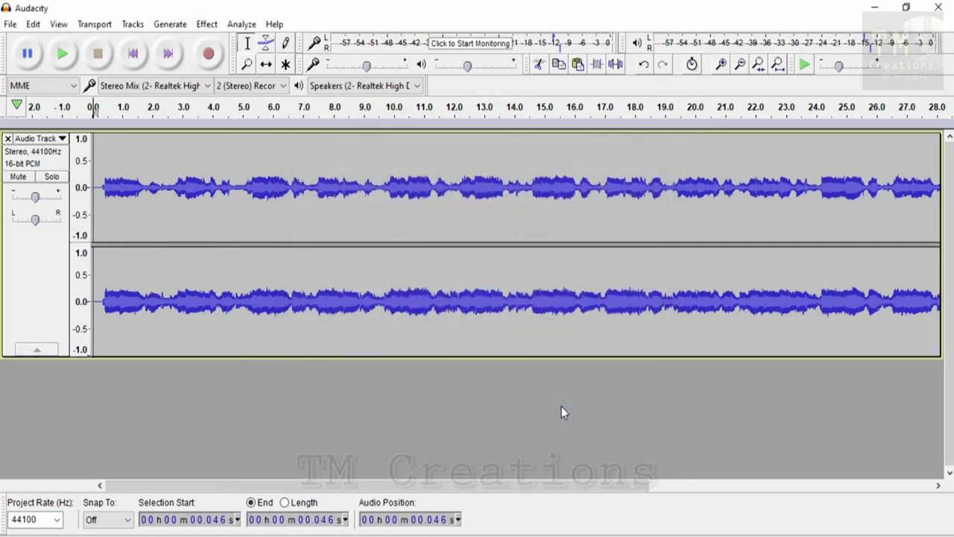
Switch to the desktop, play the exported My Tape Audio file to check the recording, and close the media player
left_click(874, 9)
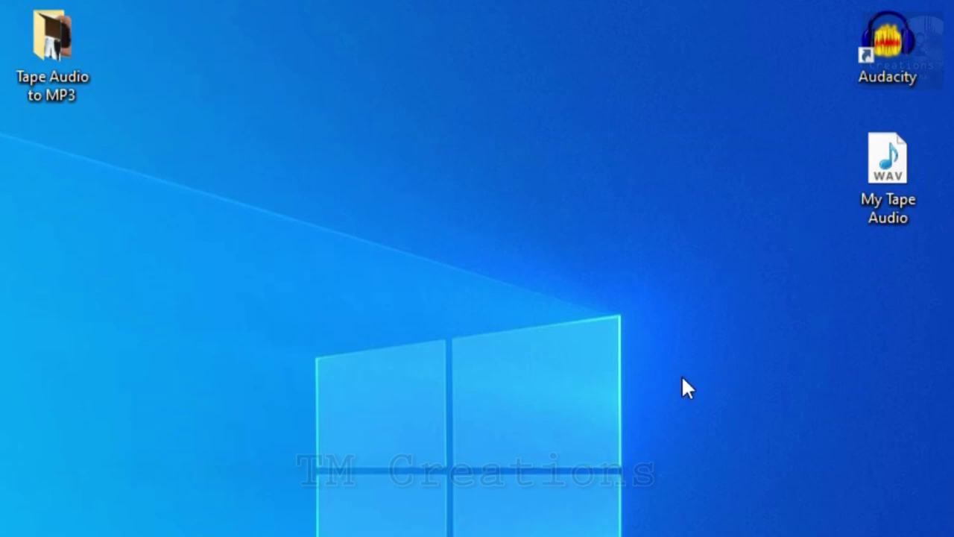
mouse_move(897, 209)
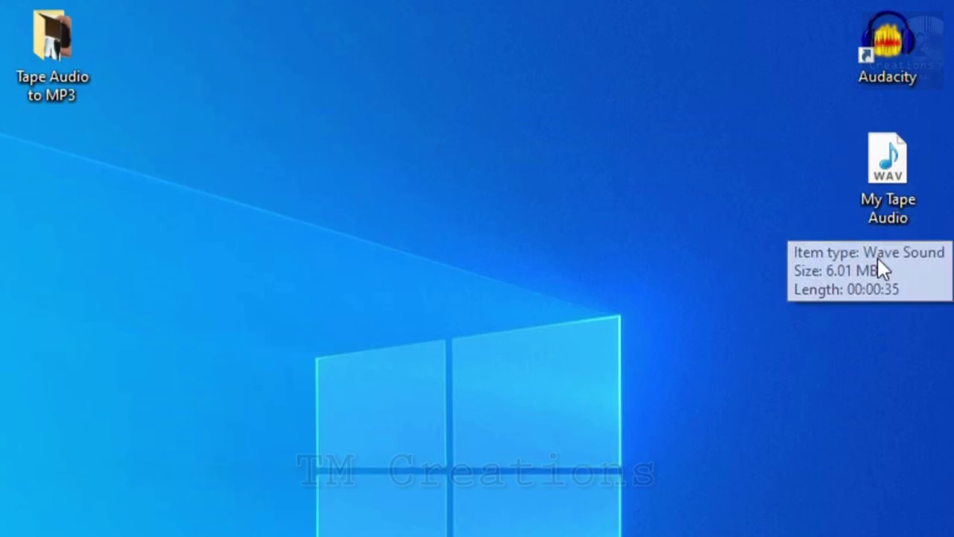
left_click(899, 173)
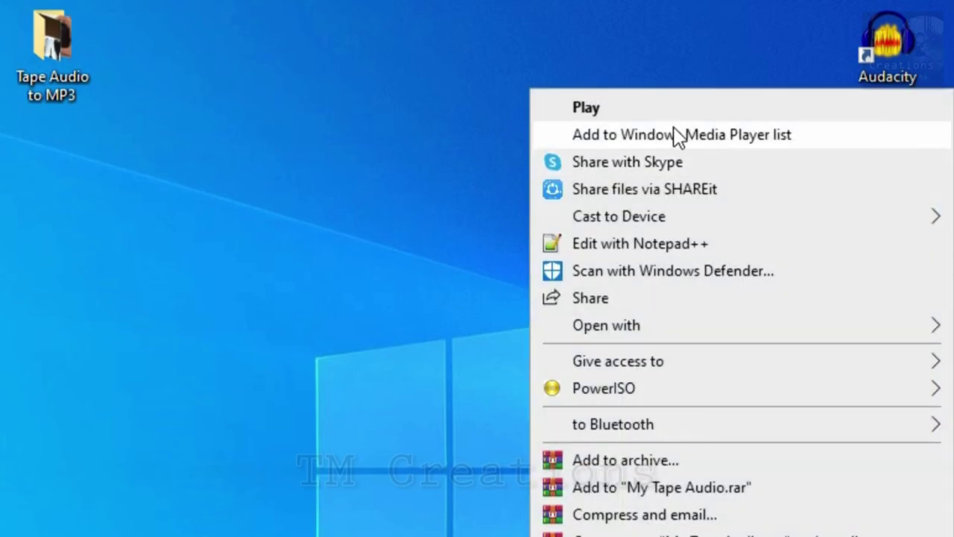
left_click(640, 110)
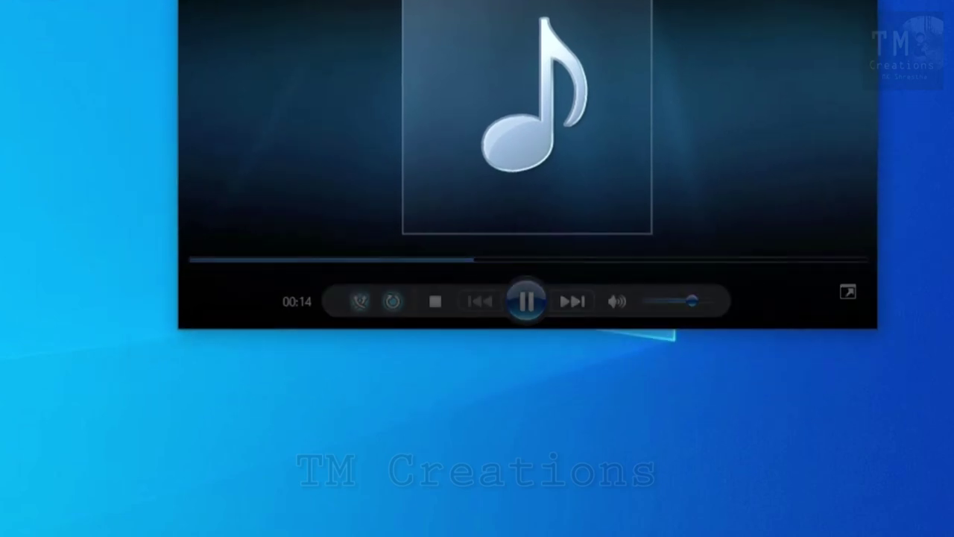
left_click_drag(641, 0, 686, 35)
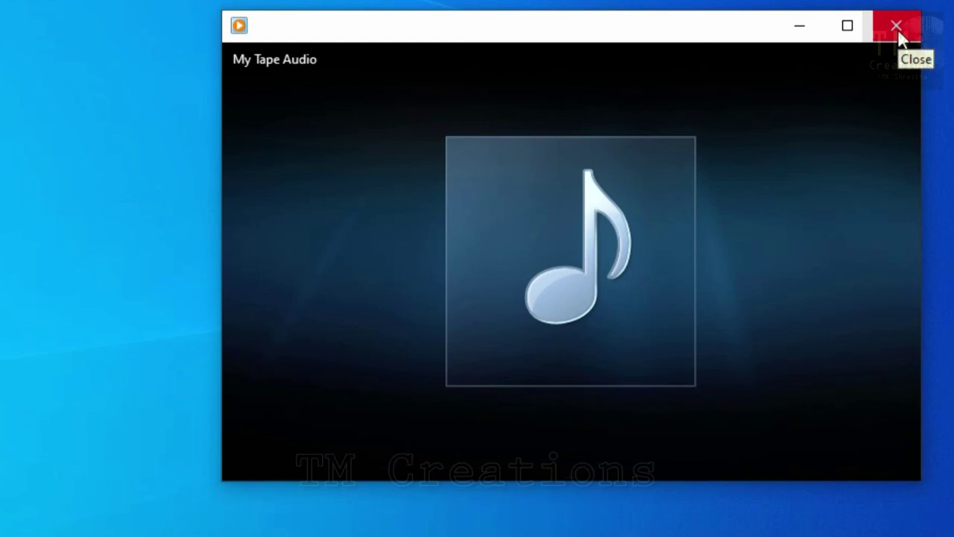
mouse_move(666, 337)
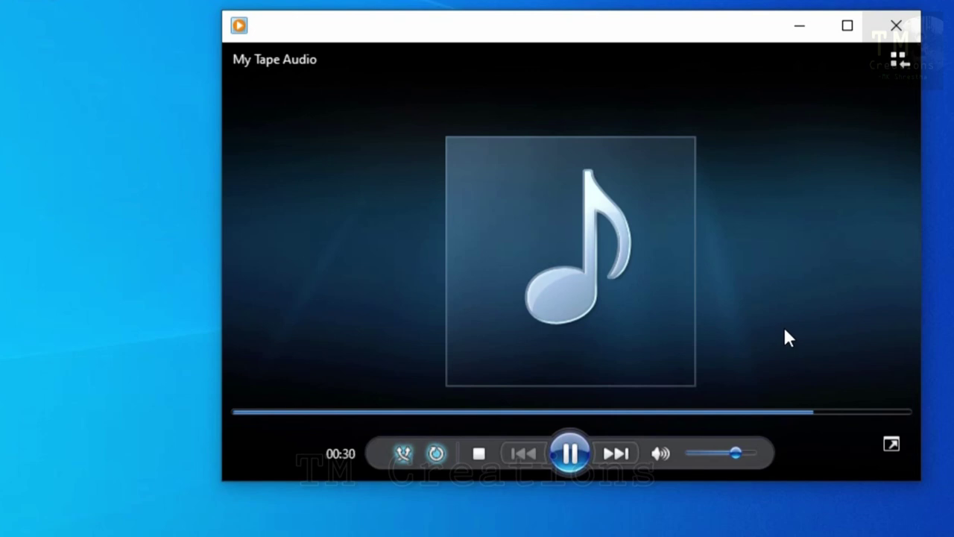
left_click(896, 25)
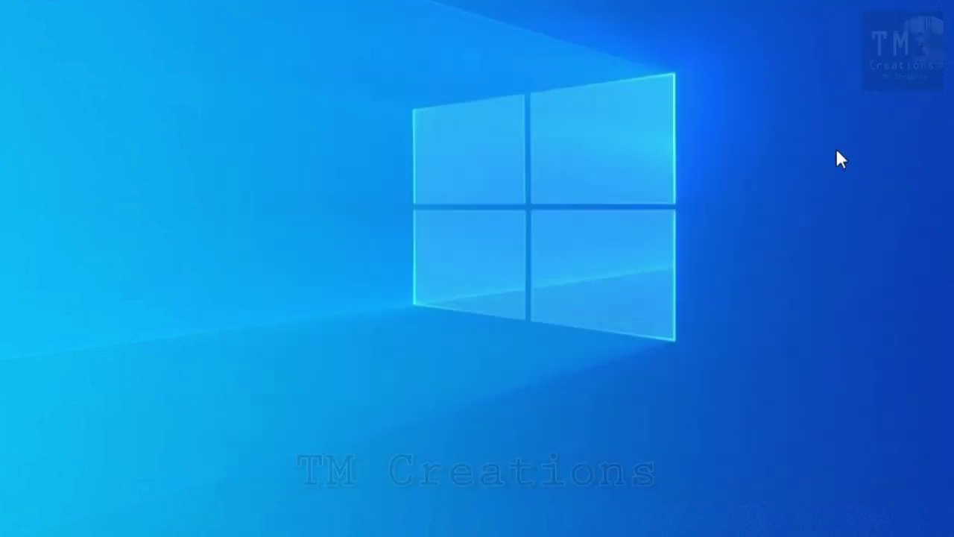